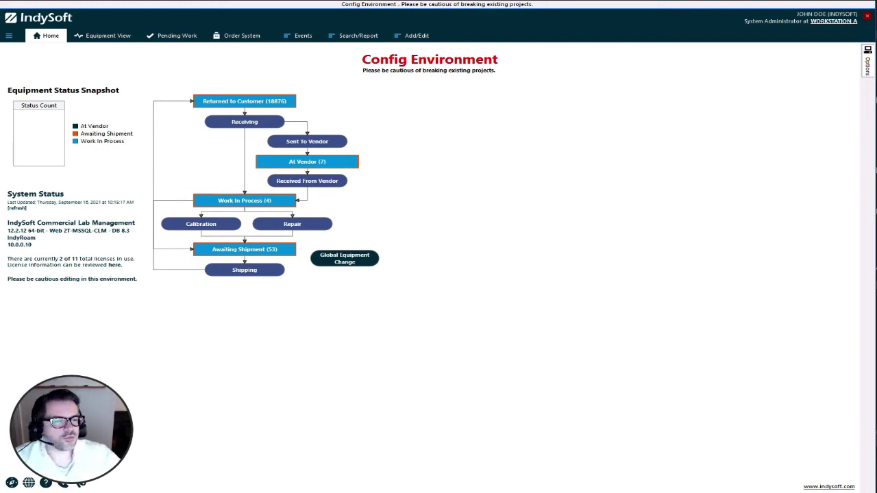
# - Open EquipmentFinder and run the advanced equipment selection for the company CYBERDYNE
pyautogui.click(363, 36)
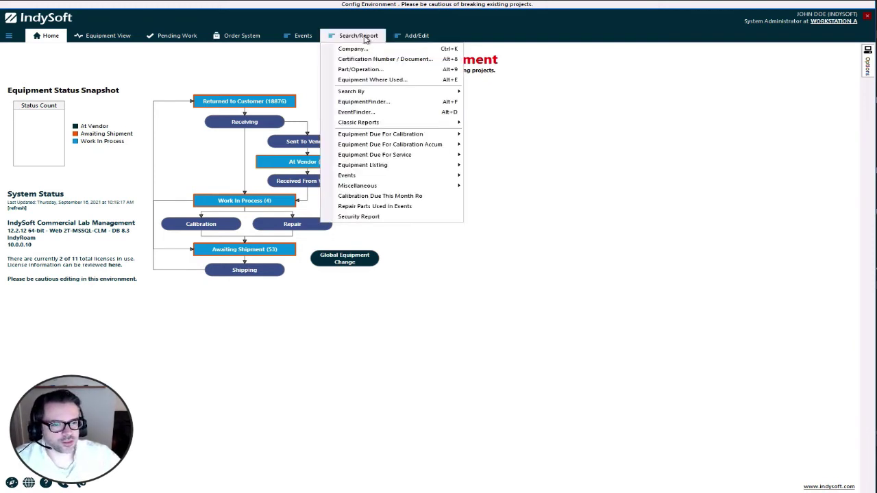
pyautogui.click(348, 103)
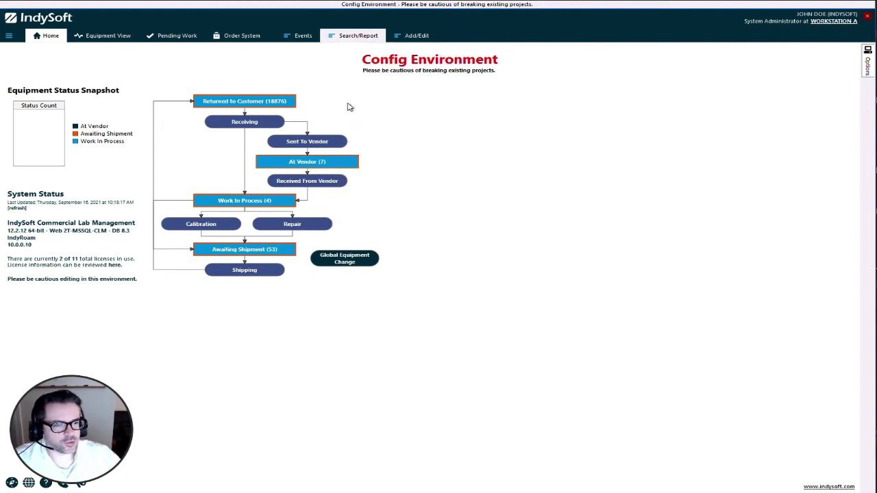
pyautogui.moveTo(409, 75); pyautogui.dragTo(352, 40)
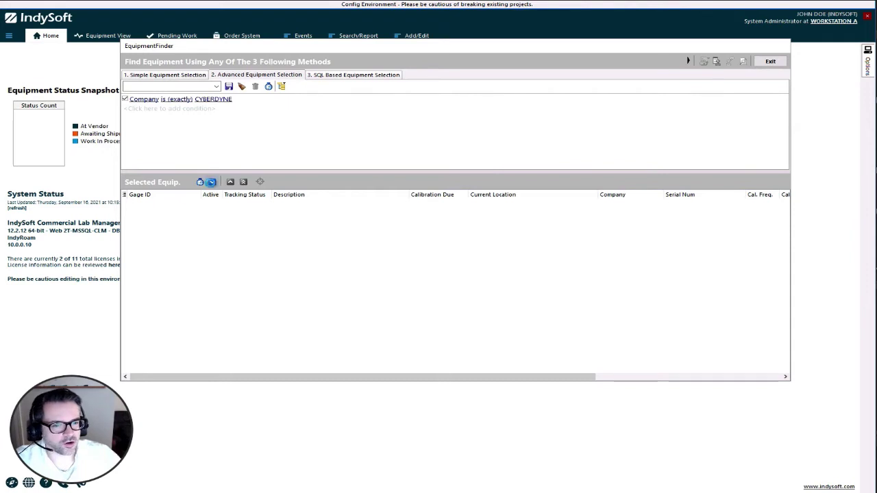
pyautogui.click(200, 182)
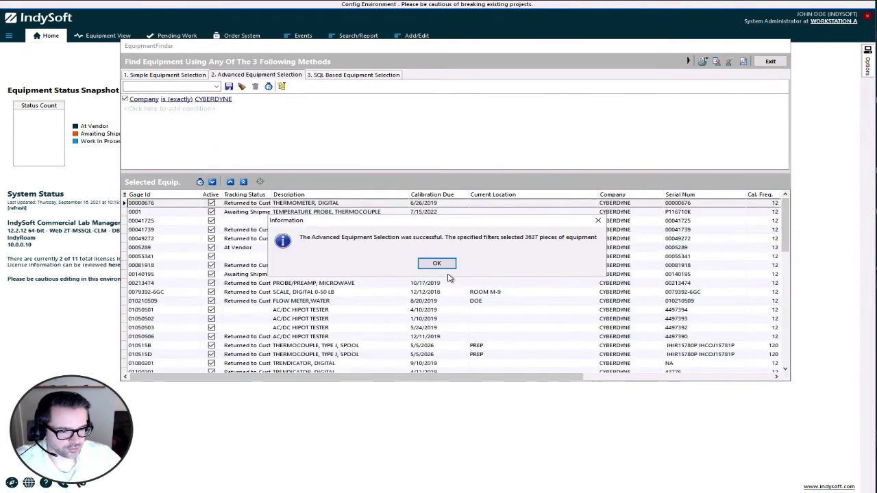
pyautogui.click(442, 264)
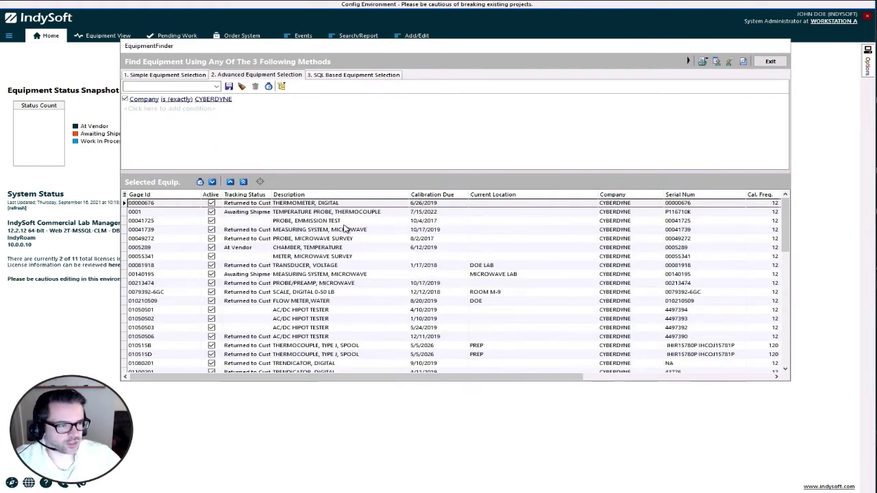
# - Open the batch print options for the highlighted equipment's certificates and choose the CALTEST event type
pyautogui.click(705, 63)
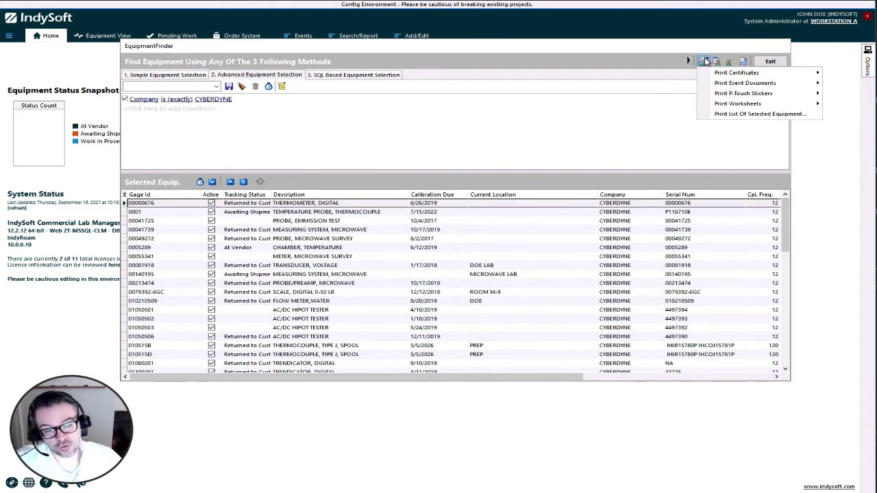
pyautogui.moveTo(727, 73)
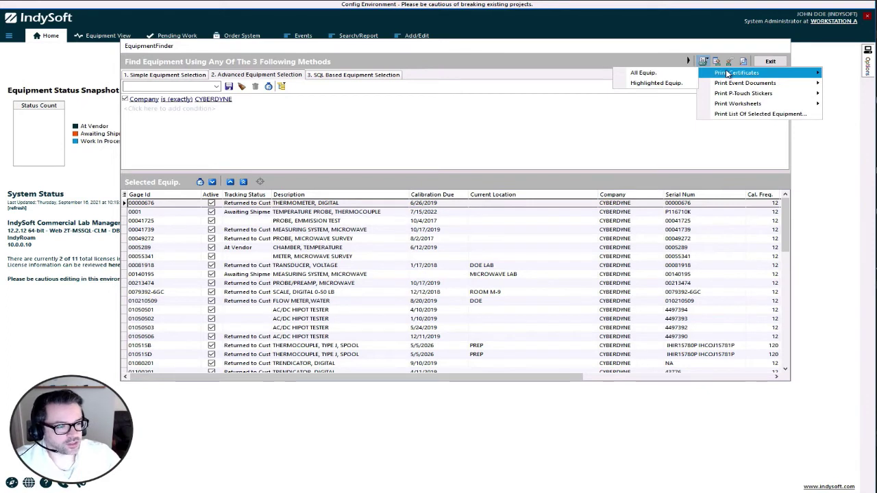
pyautogui.click(659, 83)
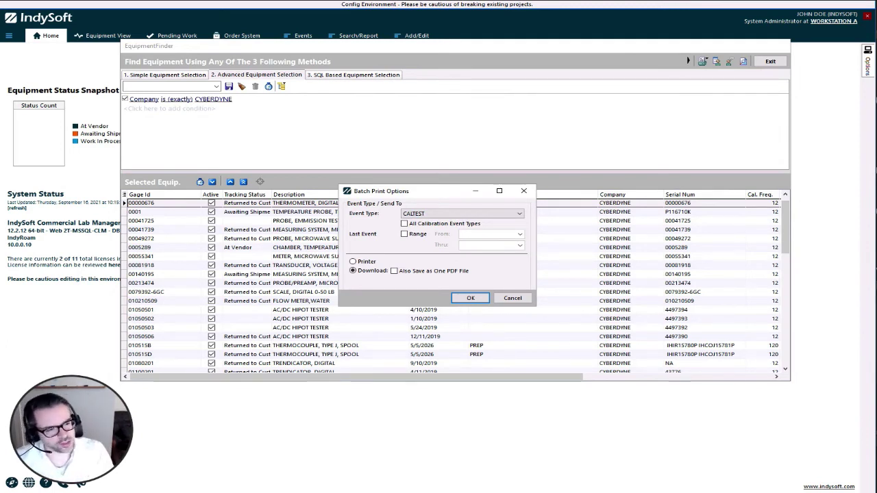
pyautogui.click(502, 214)
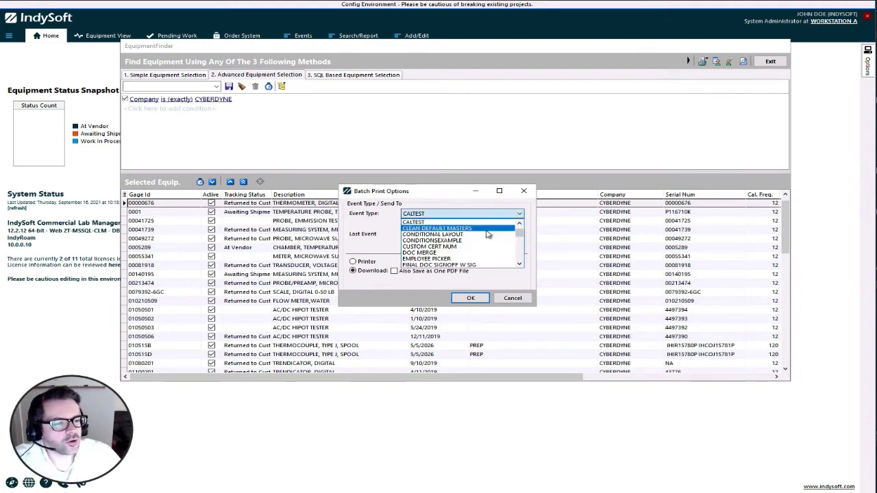
pyautogui.moveTo(520, 234); pyautogui.dragTo(521, 229)
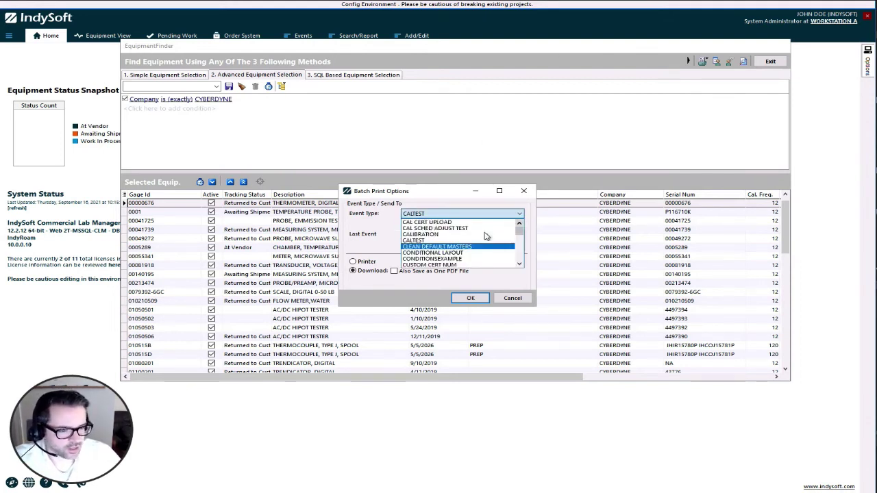
pyautogui.click(442, 240)
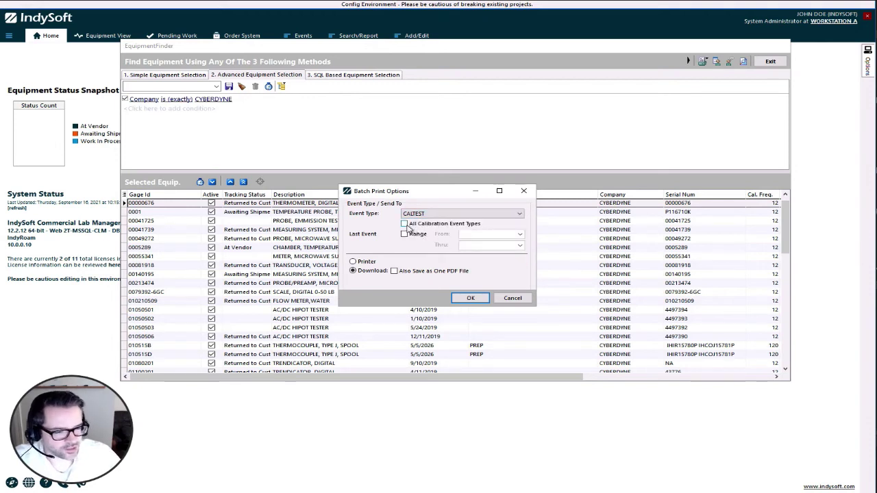
# - Try batch certificate settings with all calibration event types, a range from 9/16/2021 and saving as one PDF file, and cancel
pyautogui.click(405, 224)
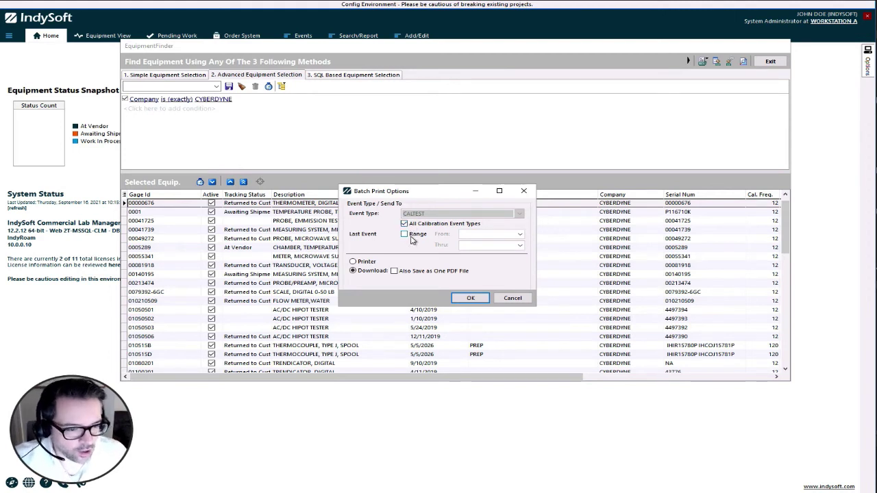
pyautogui.click(410, 235)
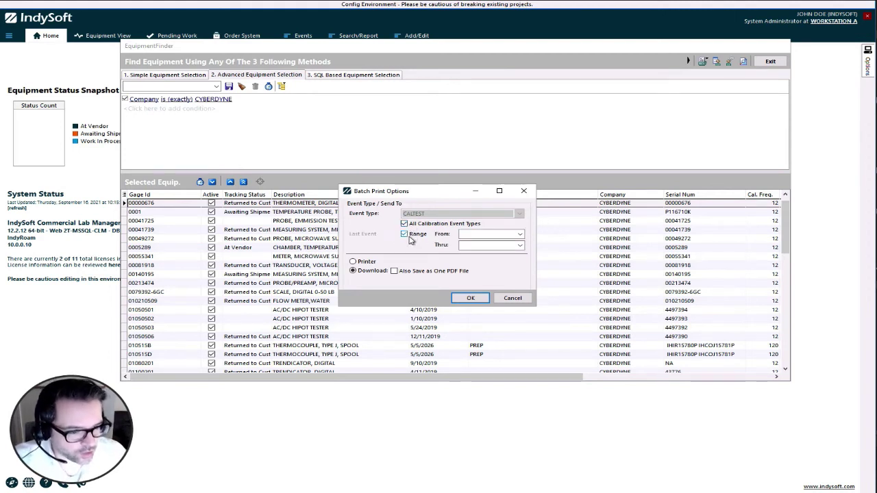
pyautogui.click(522, 235)
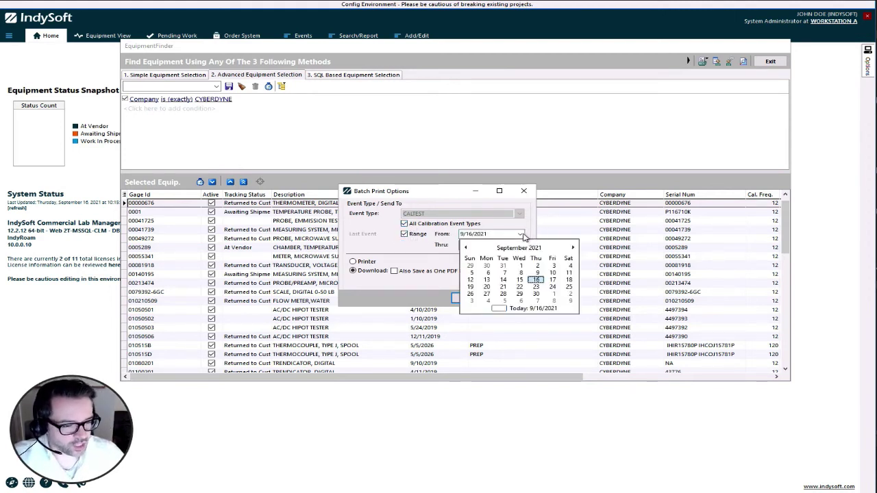
pyautogui.click(522, 235)
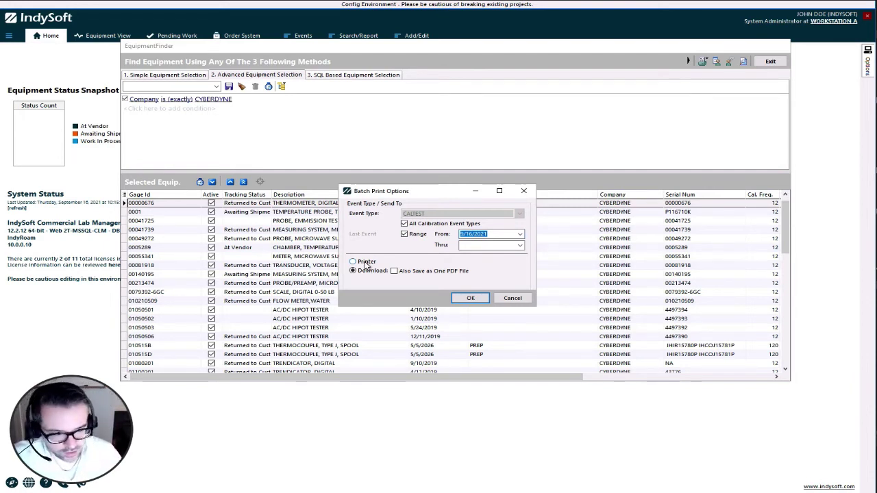
pyautogui.click(395, 272)
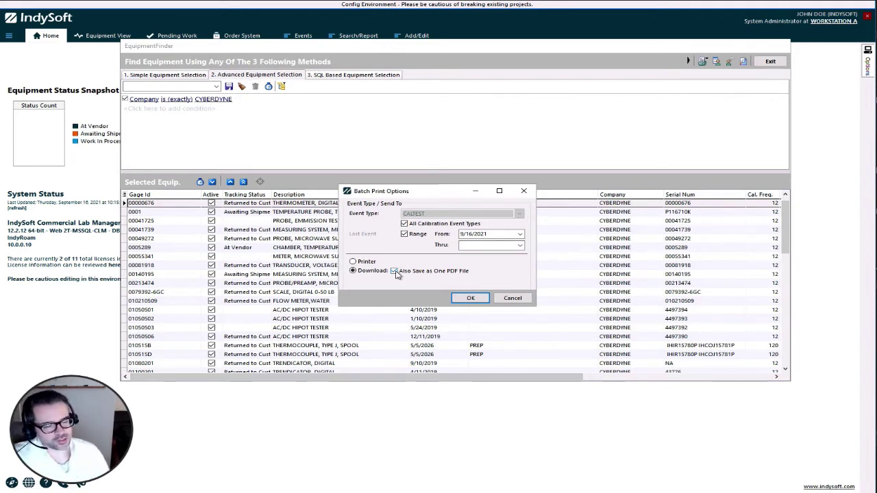
pyautogui.click(515, 302)
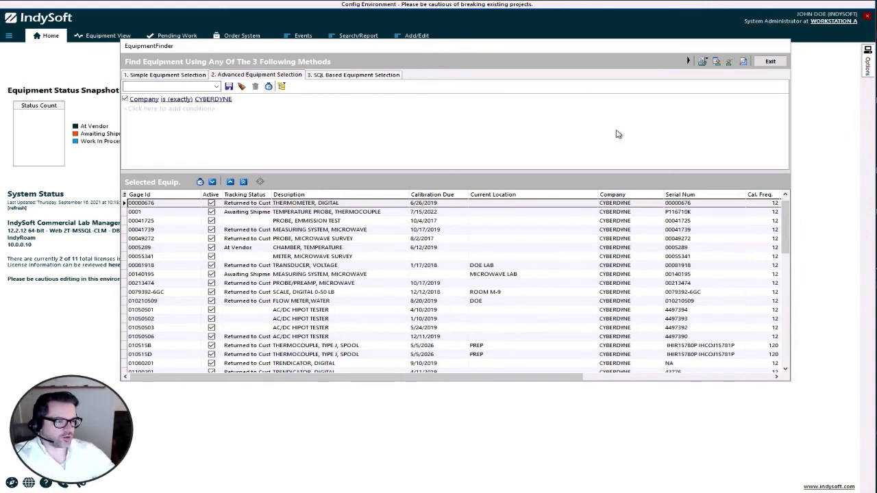
# - Review the batch print options for the highlighted equipment's event documents and close them without printing
pyautogui.click(708, 61)
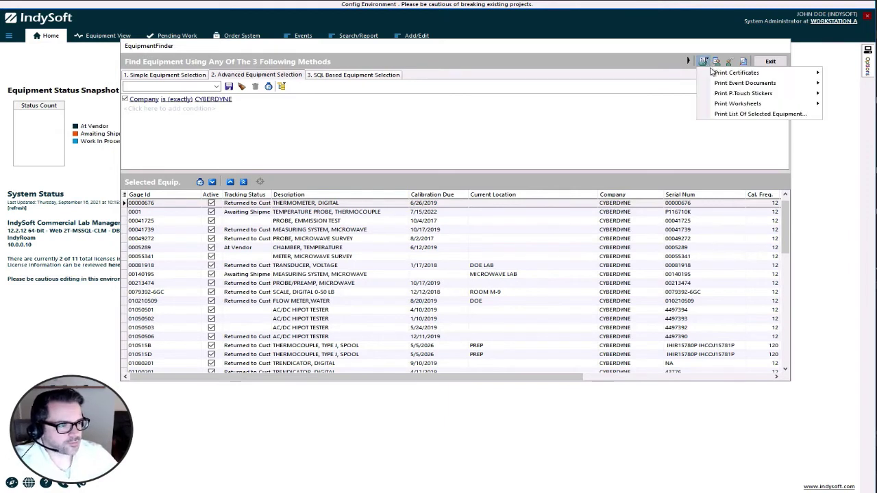
pyautogui.moveTo(731, 86)
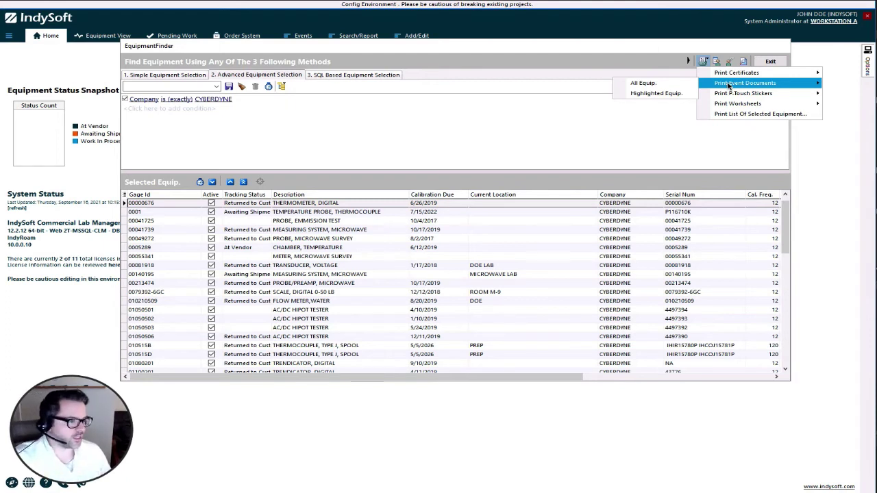
pyautogui.click(683, 93)
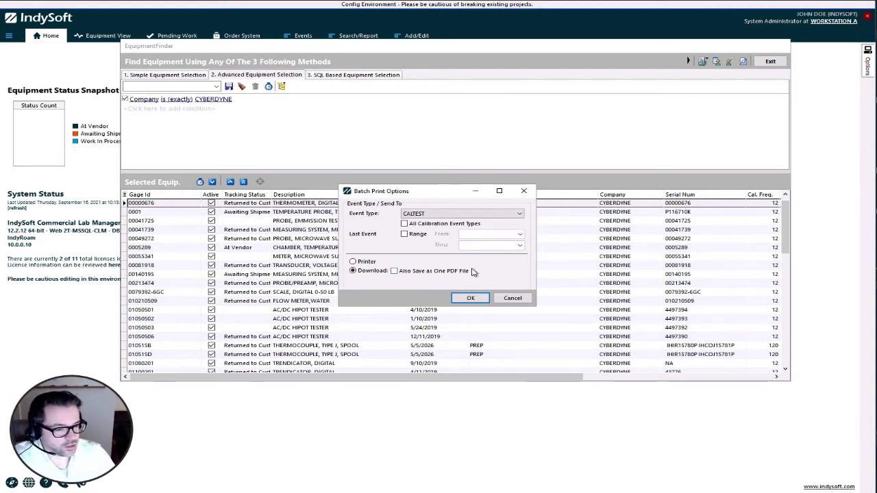
pyautogui.click(514, 299)
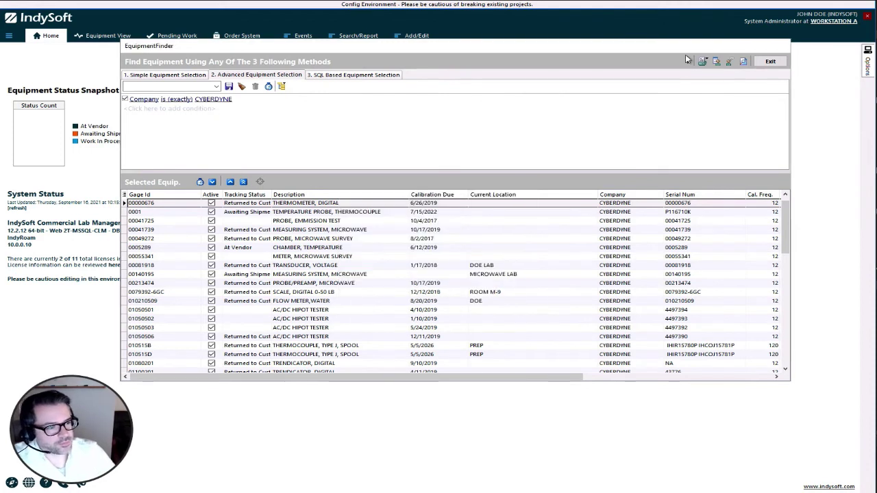
# - Review the available sticker types for printing P-Touch stickers for all equipment and cancel without printing
pyautogui.click(704, 61)
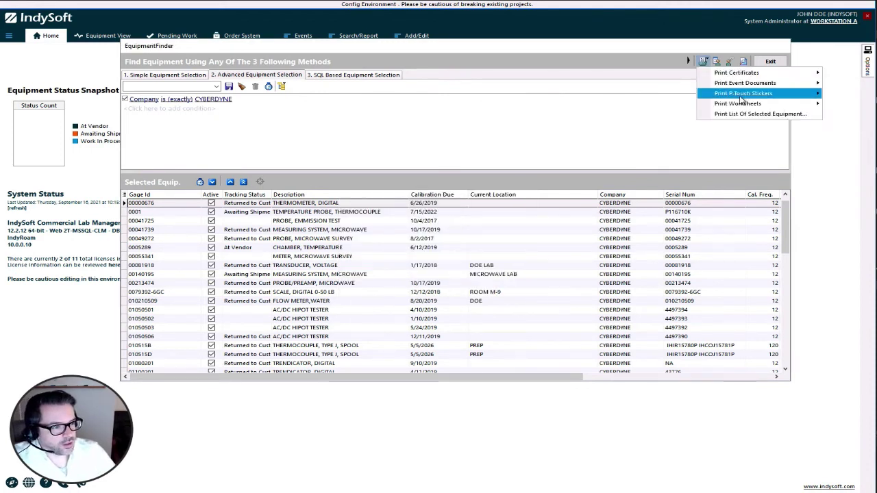
pyautogui.moveTo(741, 101)
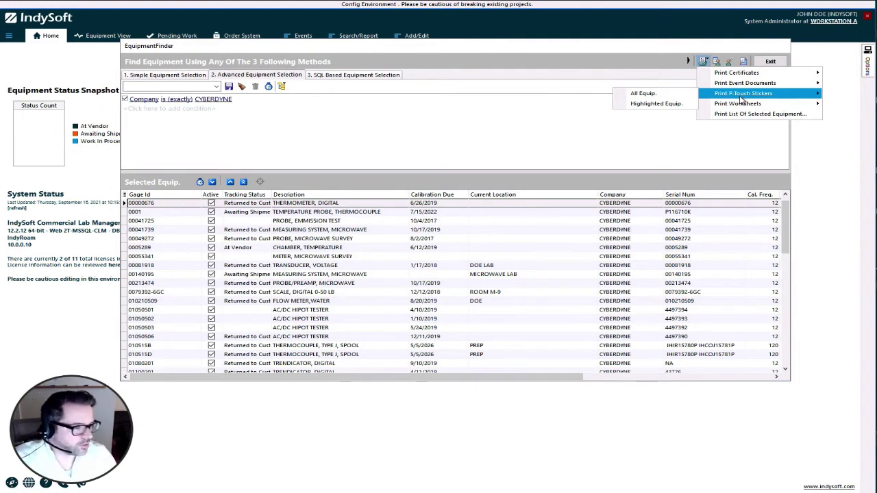
pyautogui.click(644, 93)
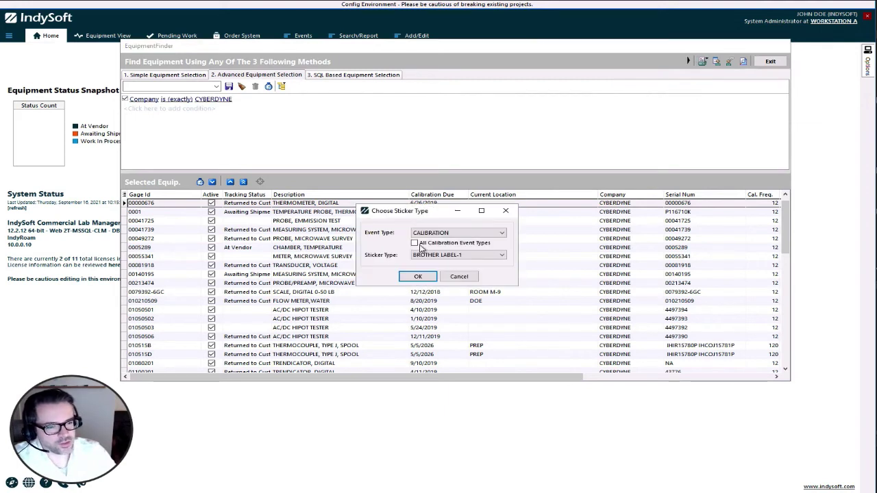
pyautogui.click(502, 255)
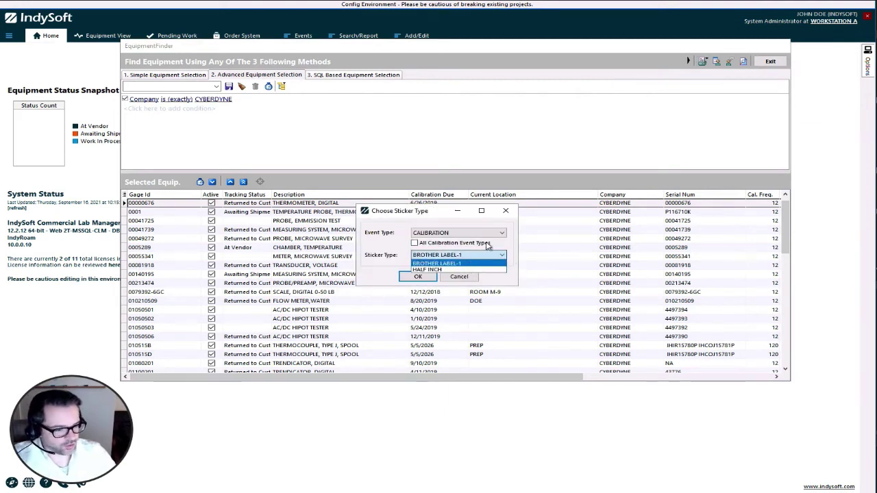
pyautogui.click(464, 282)
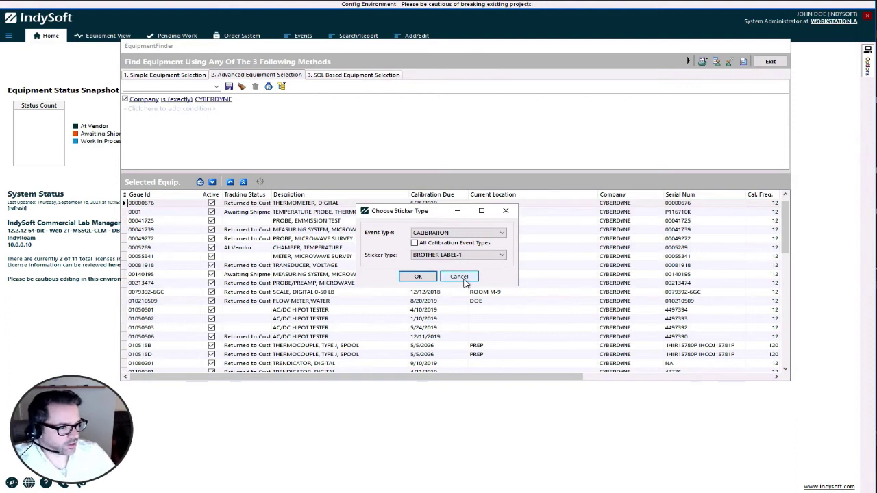
pyautogui.click(465, 282)
# - Review the worksheet print options for all equipment and cancel without printing
pyautogui.click(701, 61)
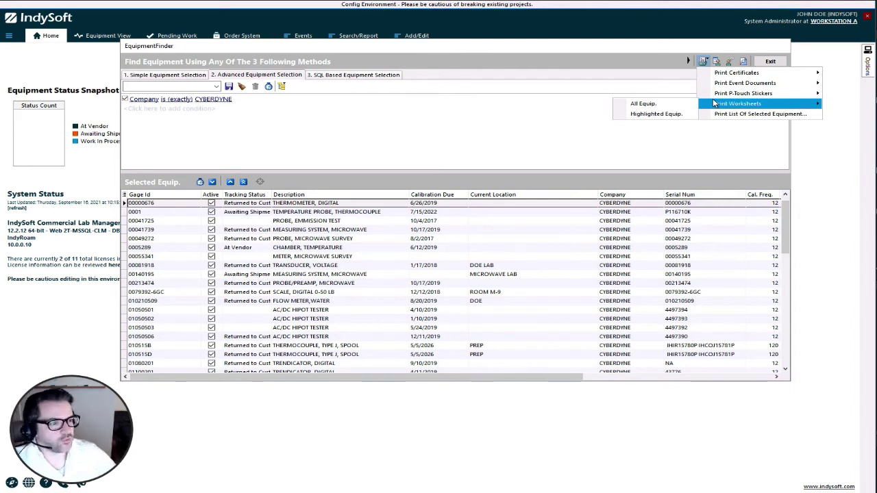
pyautogui.click(675, 104)
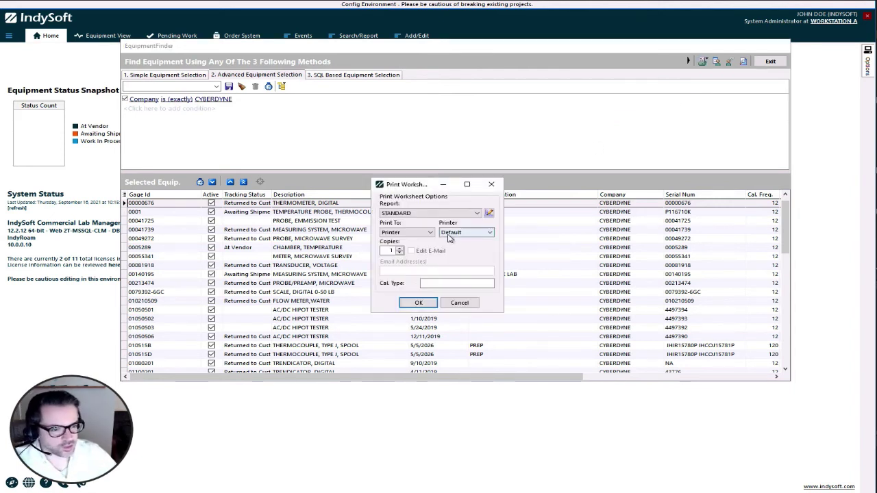
pyautogui.click(460, 304)
# - Check the display fields of the selected equipment list report, output it to the screen and close the resulting grid view
pyautogui.click(703, 62)
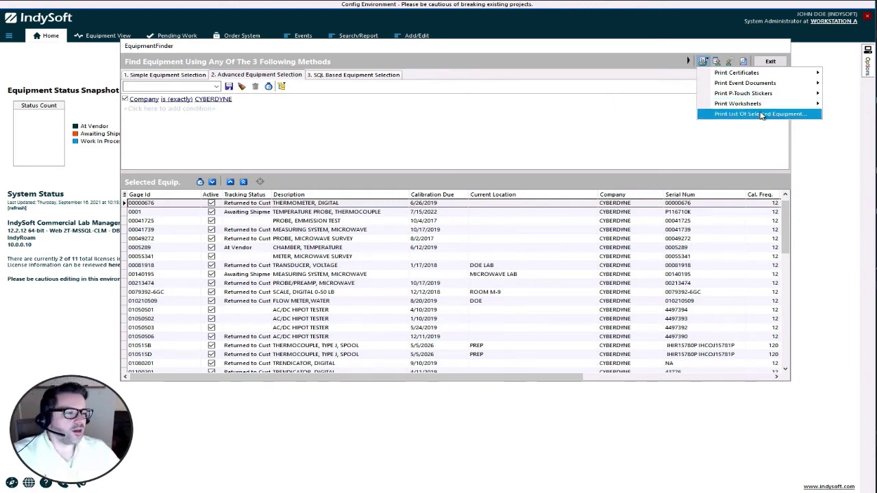
pyautogui.click(760, 114)
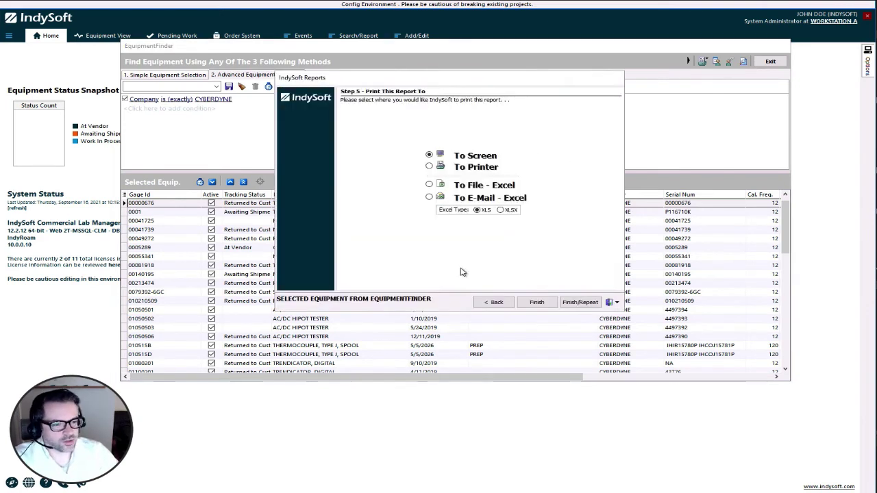
pyautogui.click(495, 302)
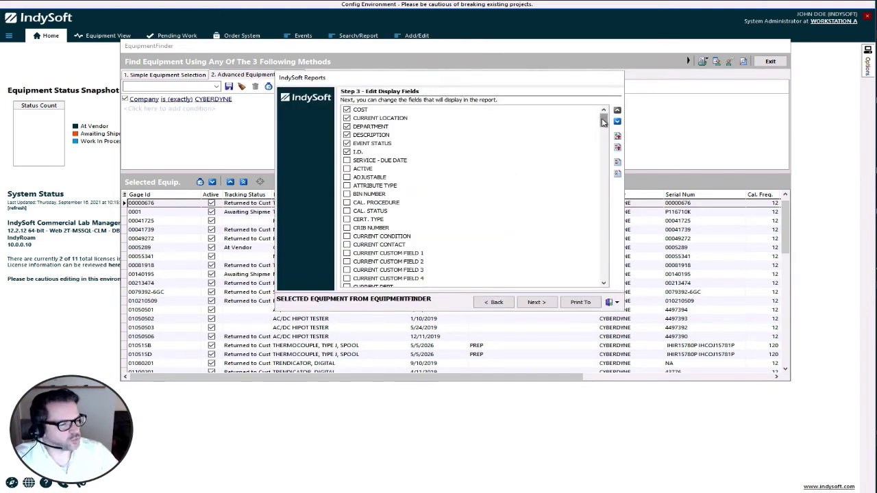
pyautogui.moveTo(603, 122)
pyautogui.mouseDown()
pyautogui.moveTo(593, 209)
pyautogui.moveTo(607, 264)
pyautogui.moveTo(603, 109)
pyautogui.mouseUp()
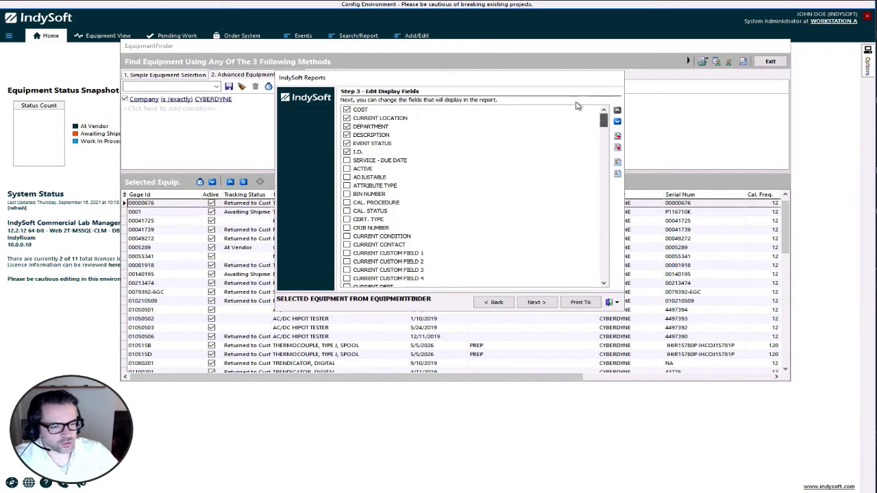
pyautogui.click(591, 305)
pyautogui.click(541, 303)
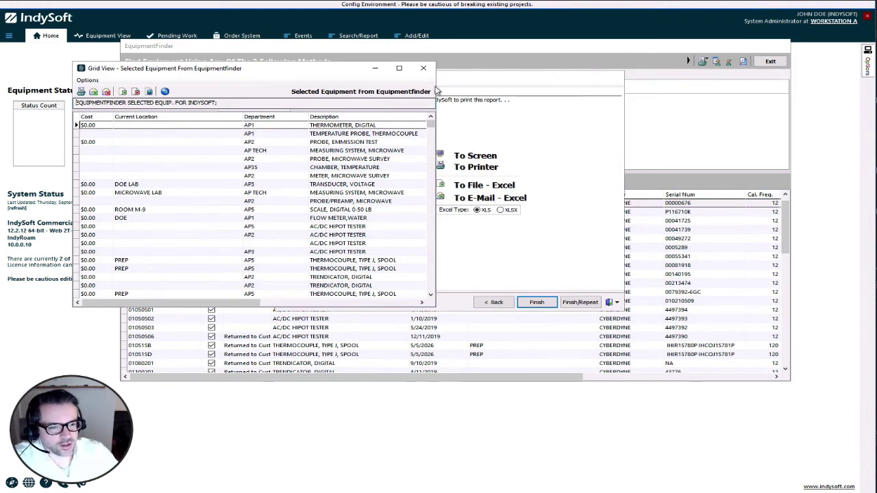
pyautogui.click(424, 68)
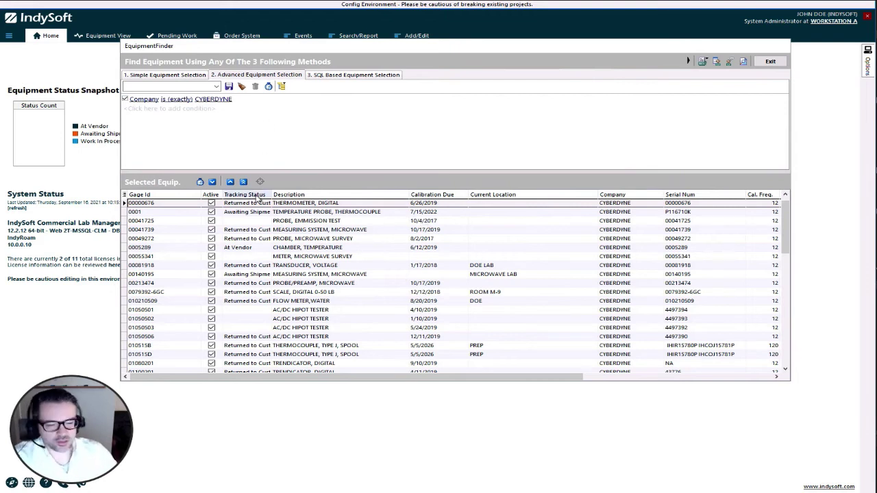
# - Check which equipment scopes are offered for printing certificates, dismiss the choices and exit EquipmentFinder
pyautogui.click(703, 61)
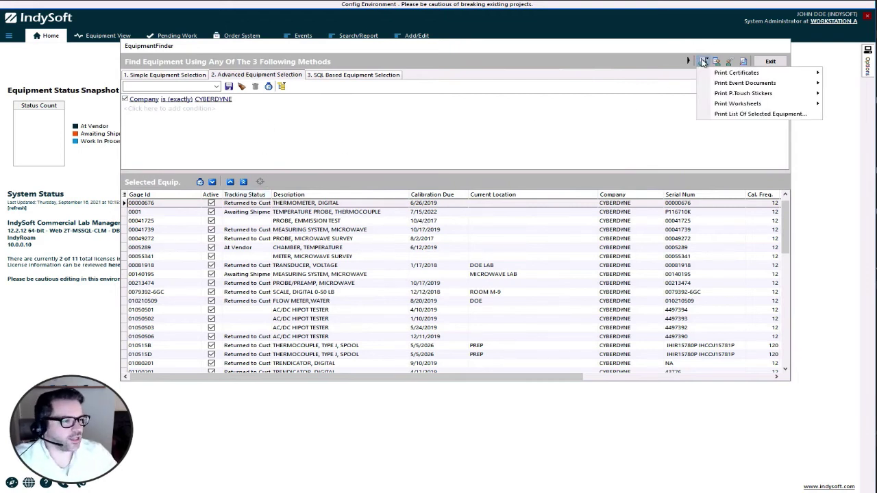
pyautogui.moveTo(725, 75)
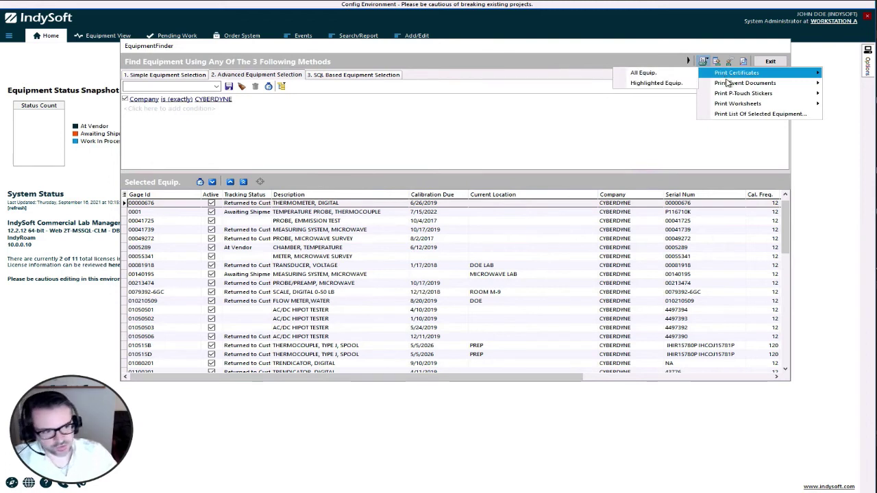
pyautogui.click(496, 150)
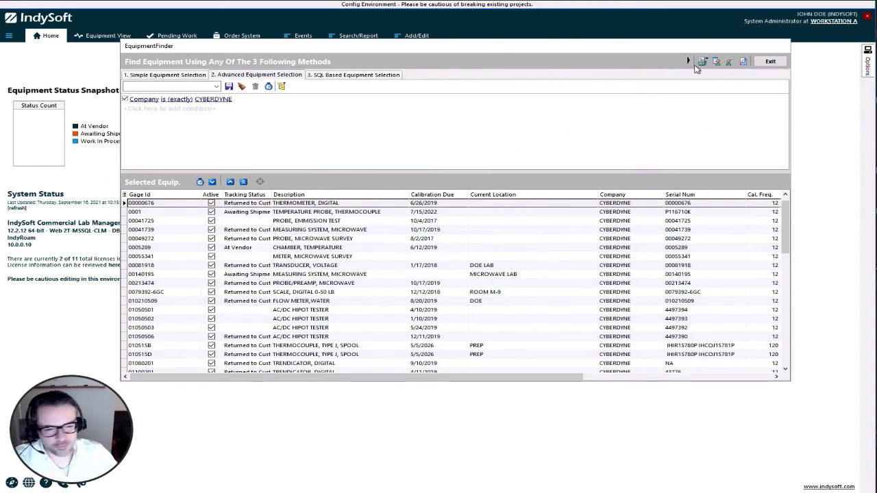
pyautogui.click(769, 61)
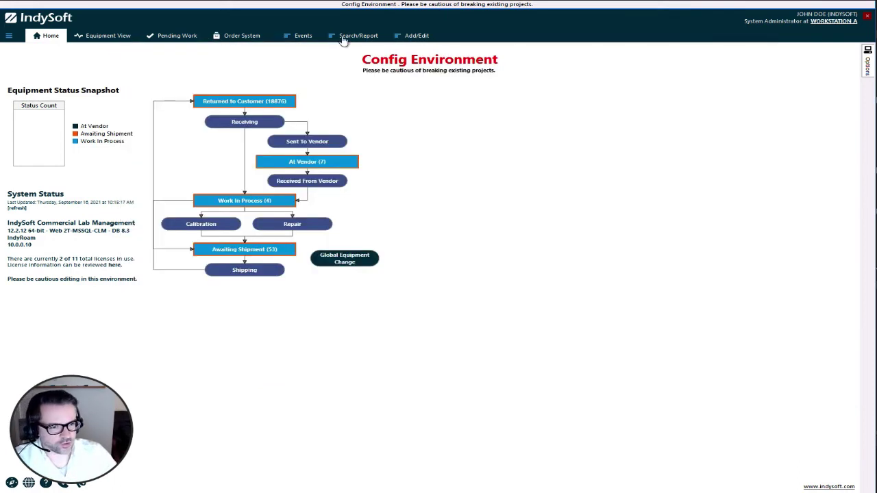
# - Open EventFinder and add an event filter condition where Company is (exactly) CYBERDYNE
pyautogui.click(344, 38)
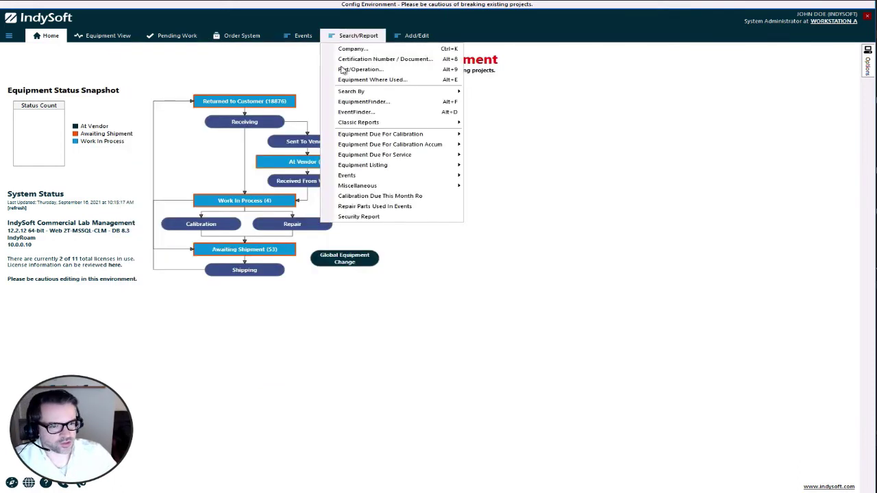
pyautogui.click(381, 115)
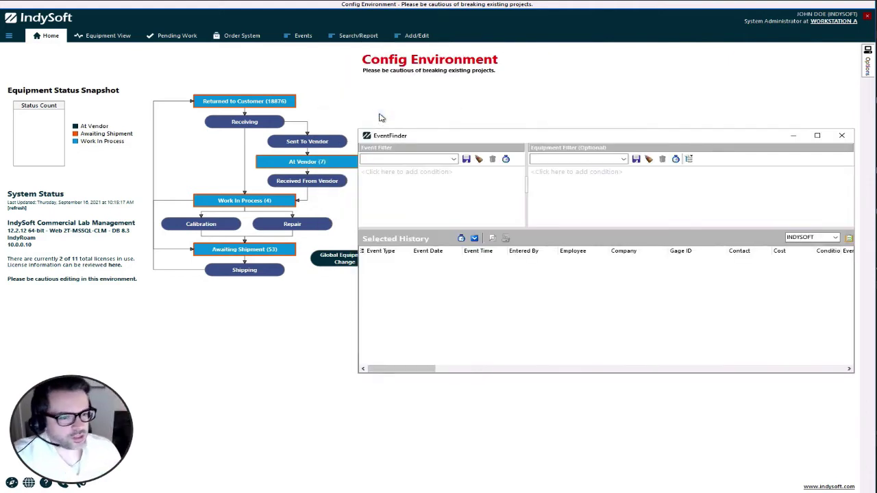
pyautogui.click(373, 173)
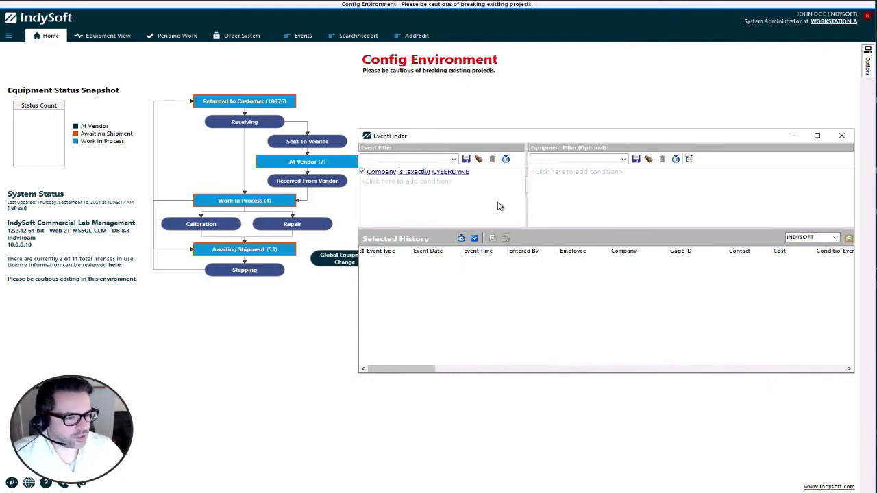
# - Add an optional equipment filter condition where Manufacturer is (exactly) KEYSIGHT
pyautogui.click(547, 172)
pyautogui.click(548, 173)
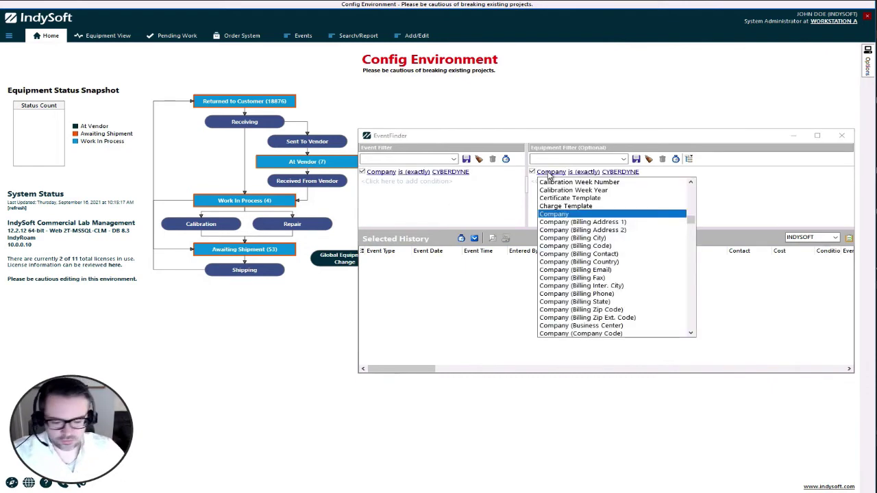
pyautogui.press('m')
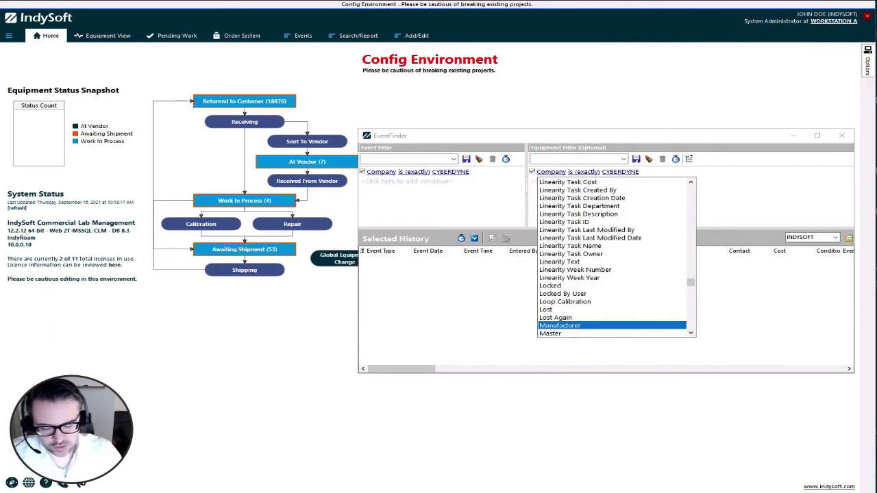
pyautogui.click(582, 327)
pyautogui.click(624, 172)
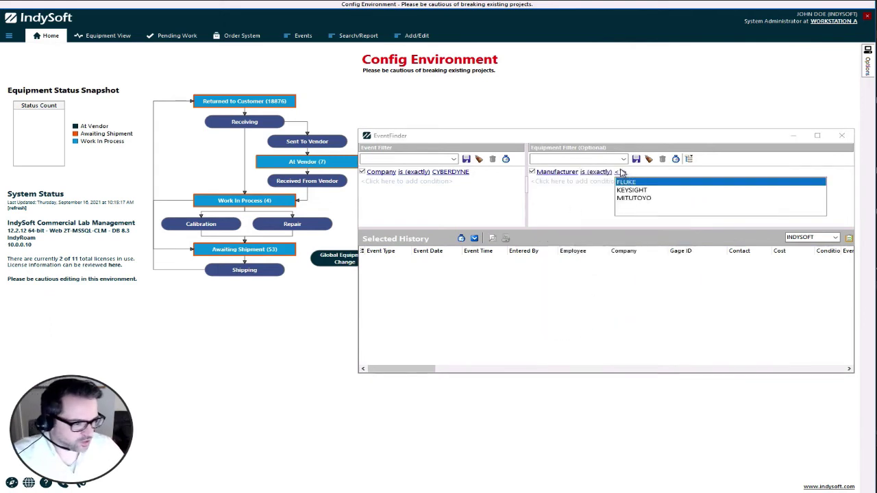
pyautogui.click(638, 191)
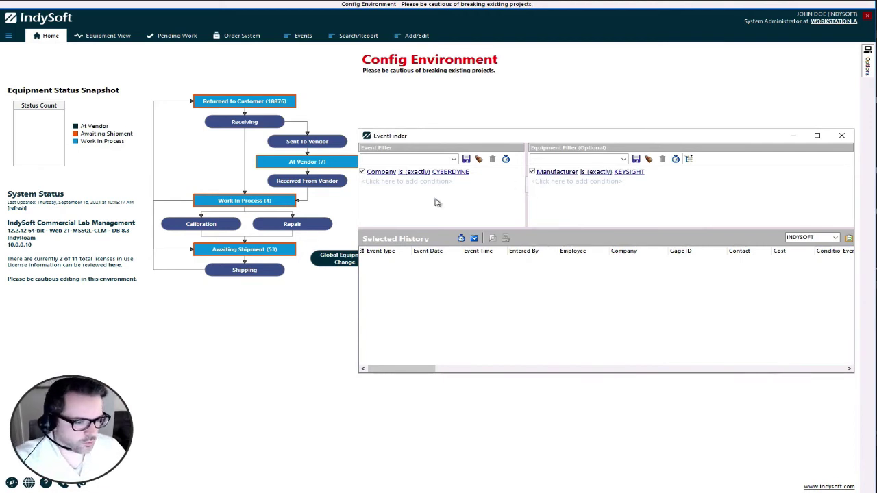
# - Disable the Manufacturer equipment condition and load the event history for CYBERDYNE
pyautogui.click(533, 171)
pyautogui.click(476, 239)
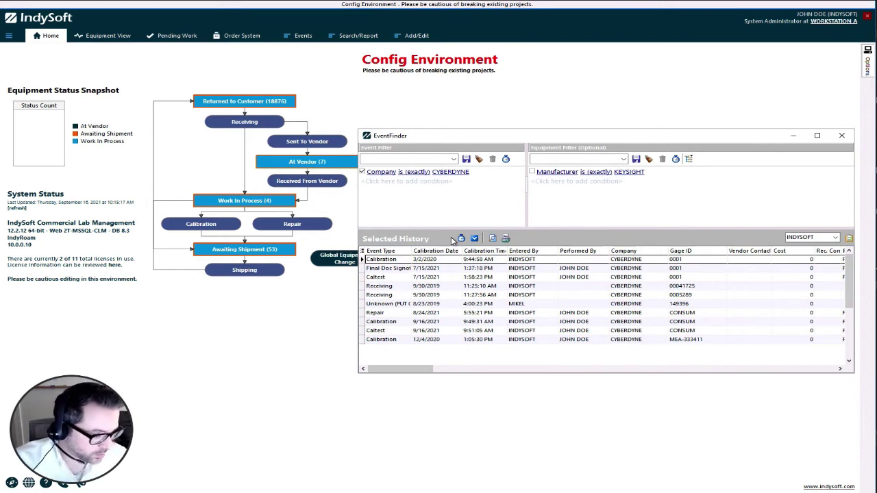
# - Review the send-to options for printing certificates of all listed events, cancel without printing and close EventFinder
pyautogui.rightClick(457, 313)
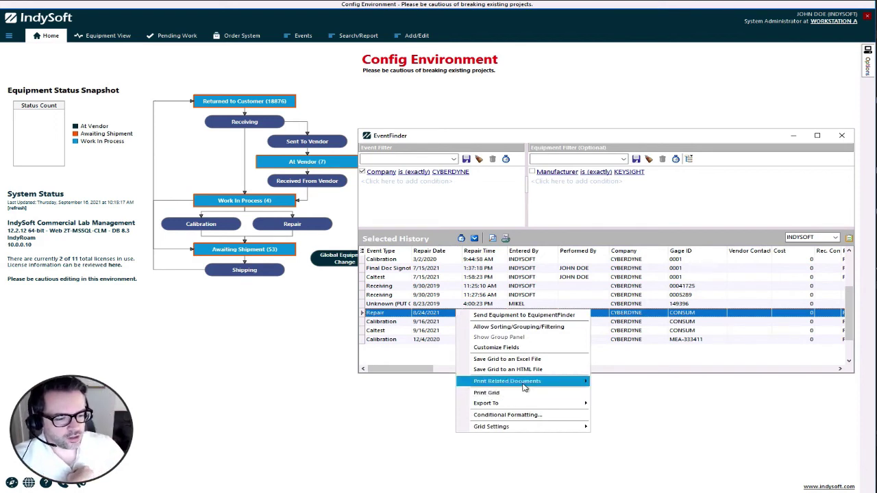
pyautogui.moveTo(524, 385)
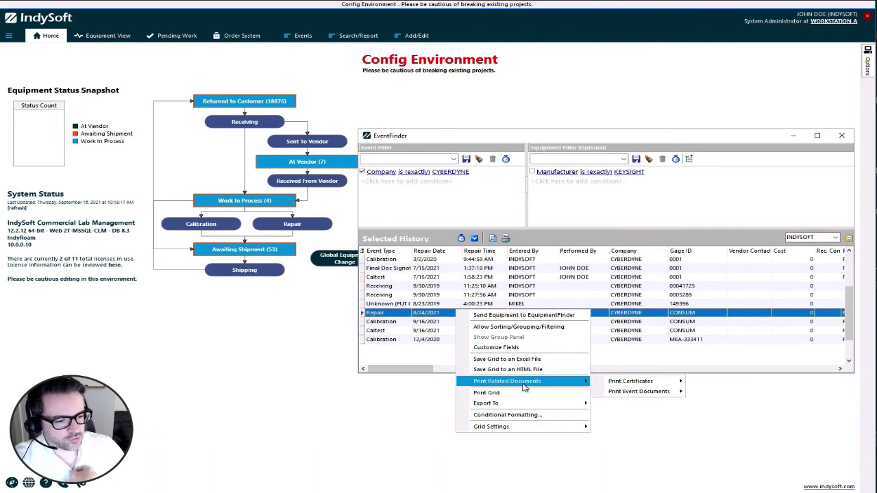
pyautogui.moveTo(643, 382)
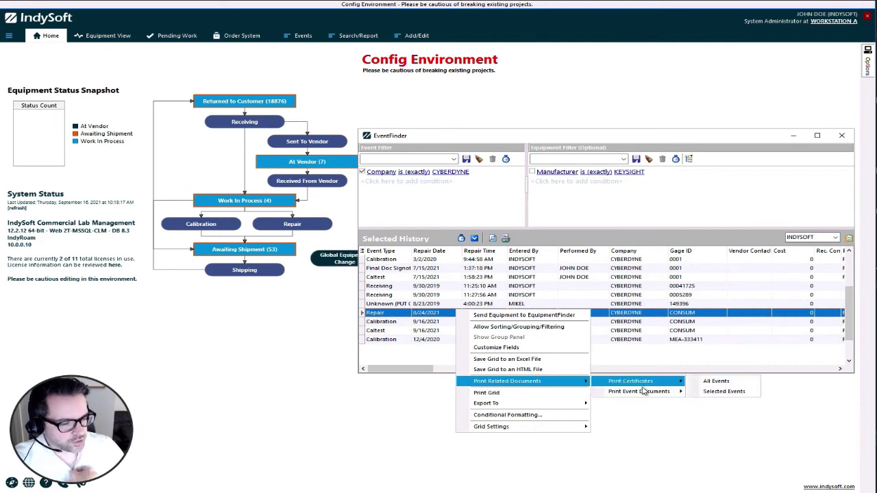
pyautogui.click(706, 381)
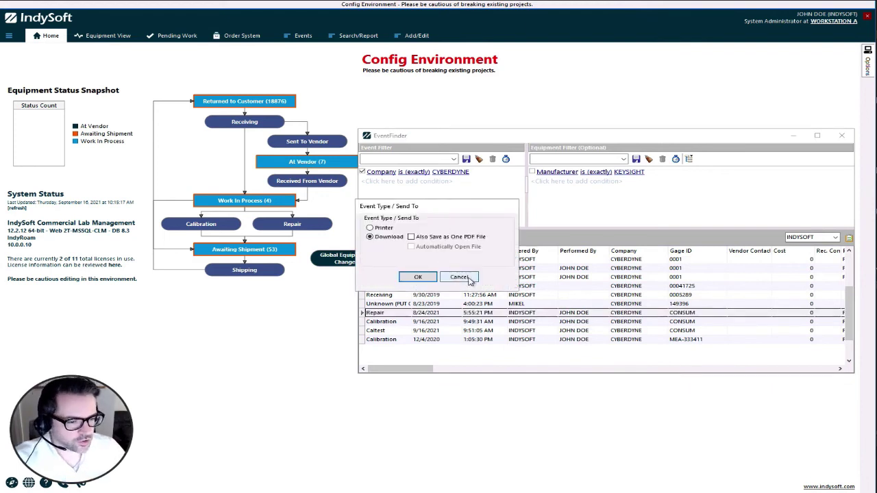
pyautogui.click(470, 278)
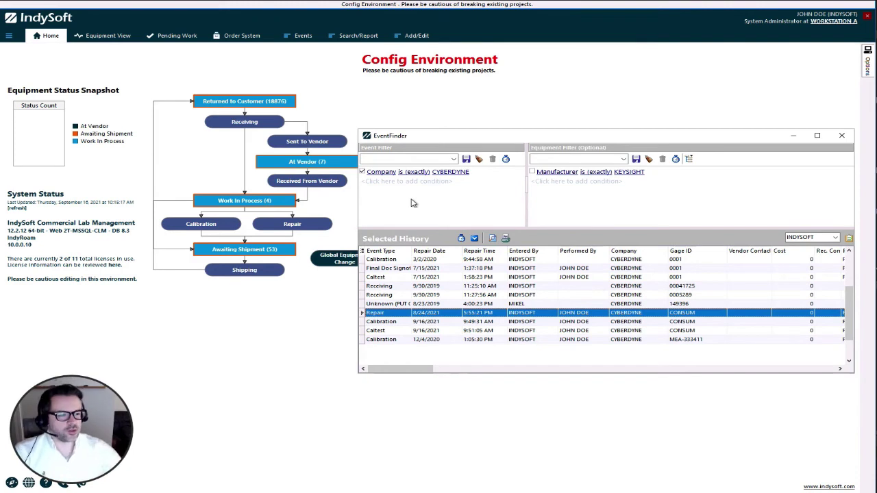
pyautogui.click(841, 136)
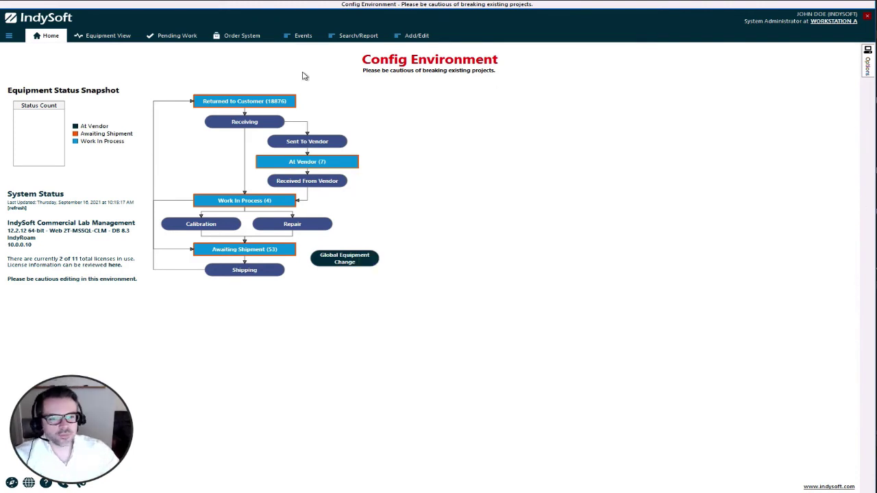
# - Reopen EquipmentFinder with CYBERDYNE's equipment, review the batch print options for certificates, cancel them and exit
pyautogui.click(344, 38)
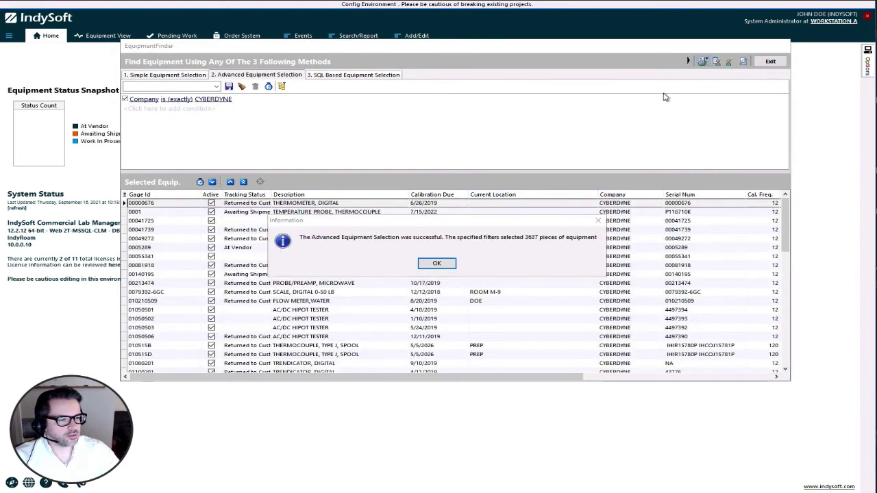
pyautogui.click(444, 260)
pyautogui.click(703, 61)
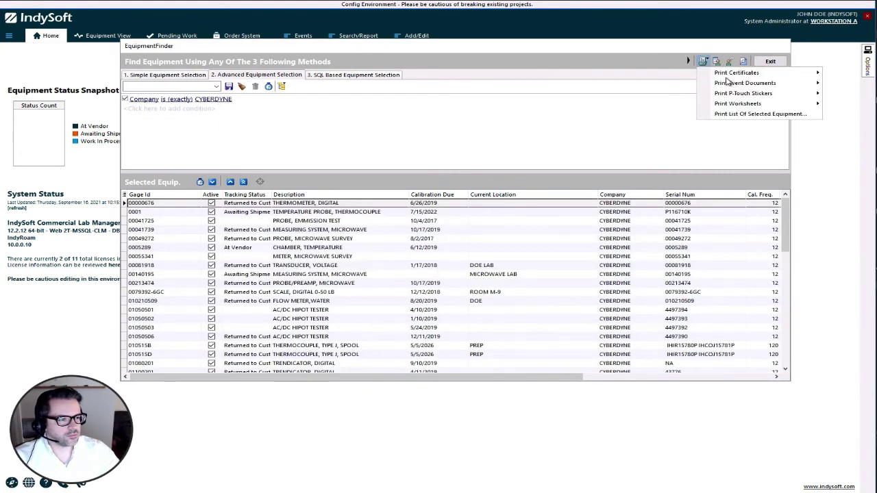
pyautogui.click(684, 72)
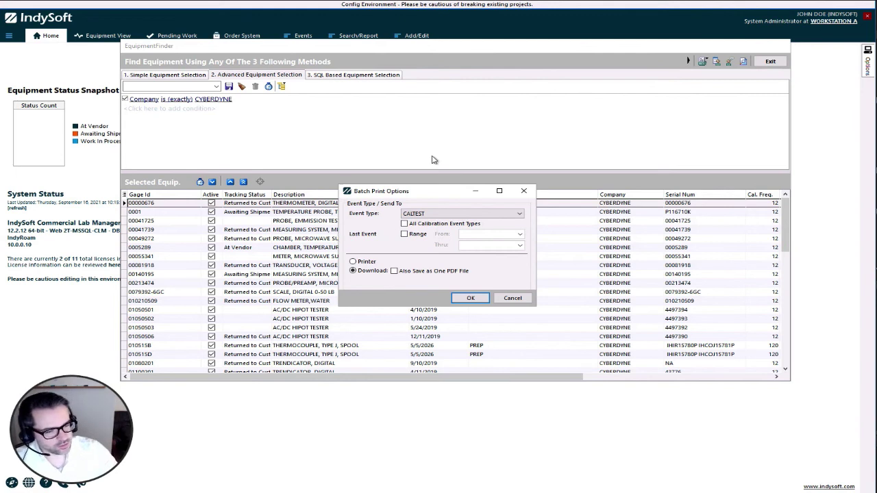
pyautogui.click(514, 298)
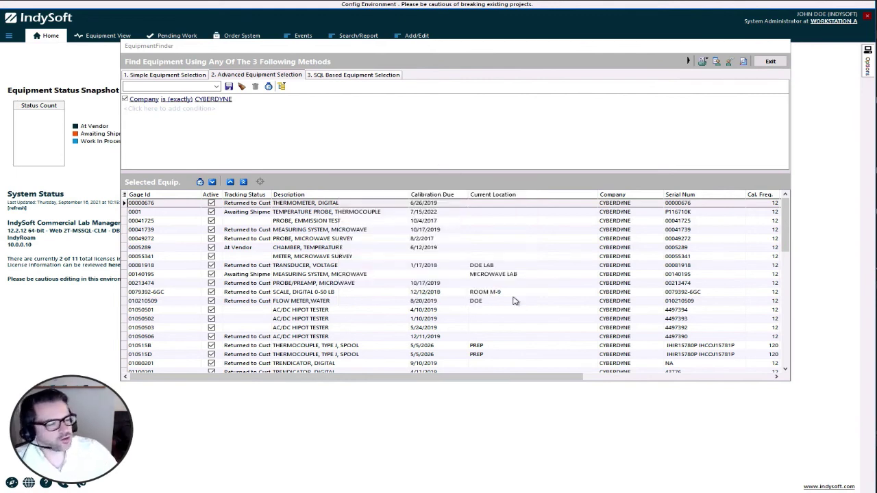
pyautogui.click(761, 62)
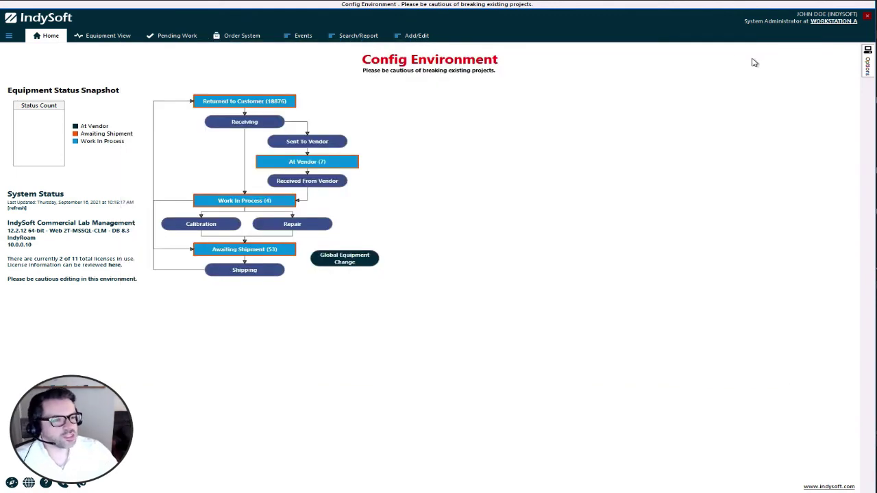
# - Reopen EventFinder and load the event history using the Company is (exactly) CYBERDYNE condition
pyautogui.click(302, 37)
pyautogui.click(358, 35)
pyautogui.click(358, 36)
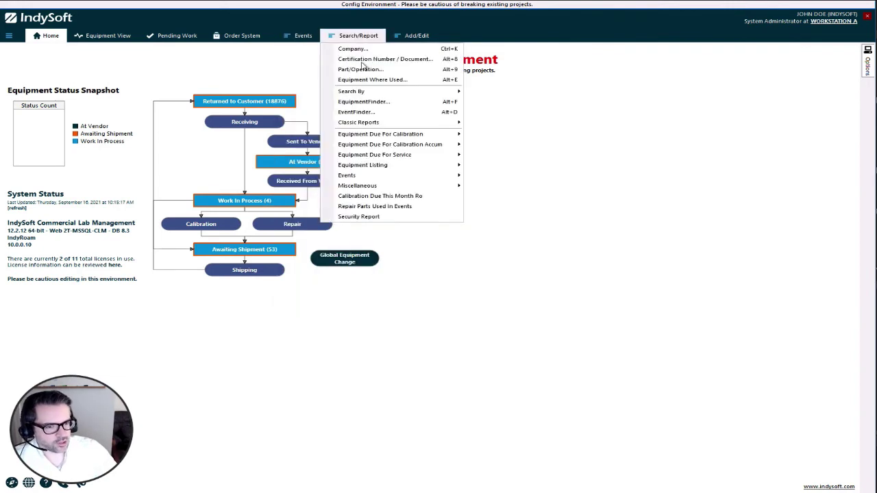
pyautogui.click(370, 113)
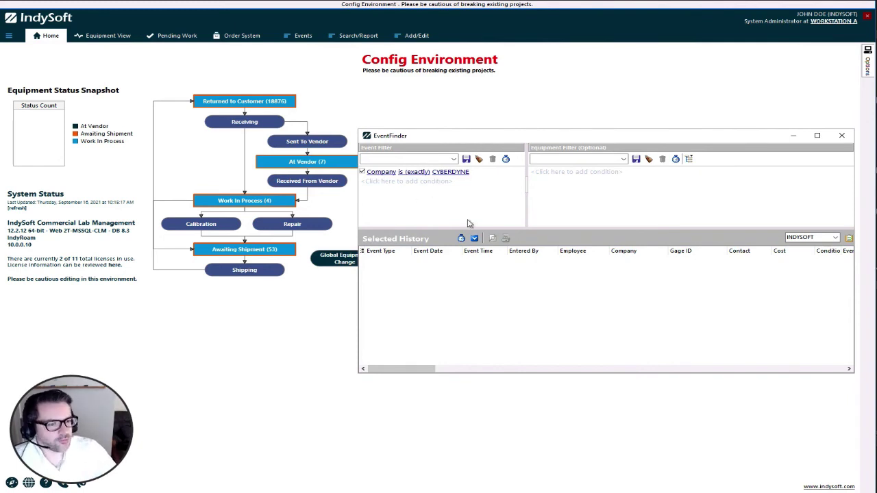
pyautogui.click(482, 241)
# - Review the Printer, Download and single-PDF options for all events' certificates, cancel without printing and close EventFinder
pyautogui.rightClick(490, 280)
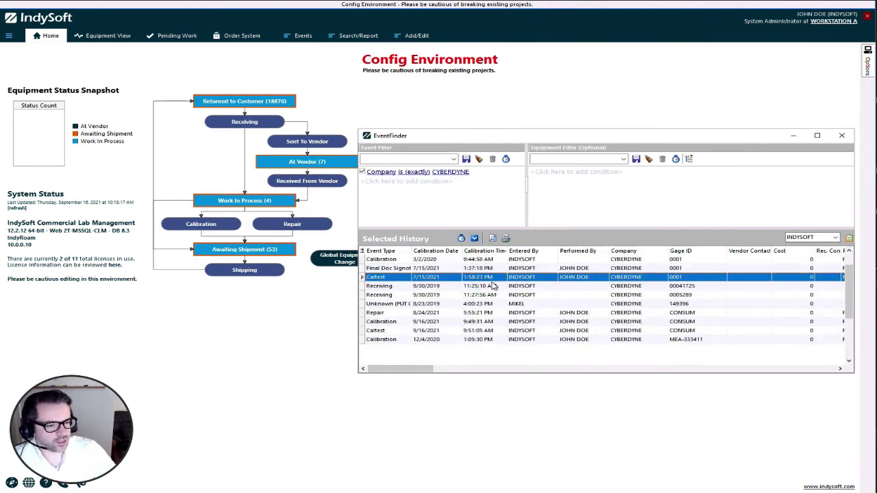
pyautogui.moveTo(554, 354)
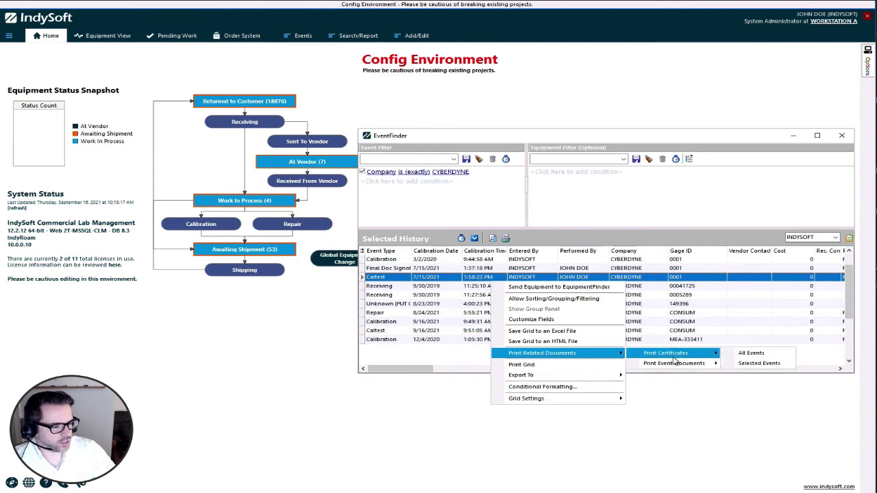
pyautogui.moveTo(679, 354)
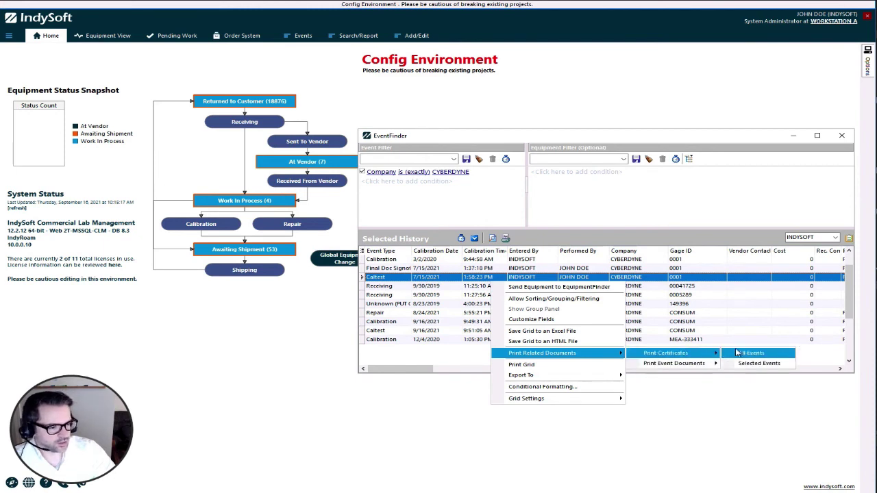
pyautogui.click(747, 353)
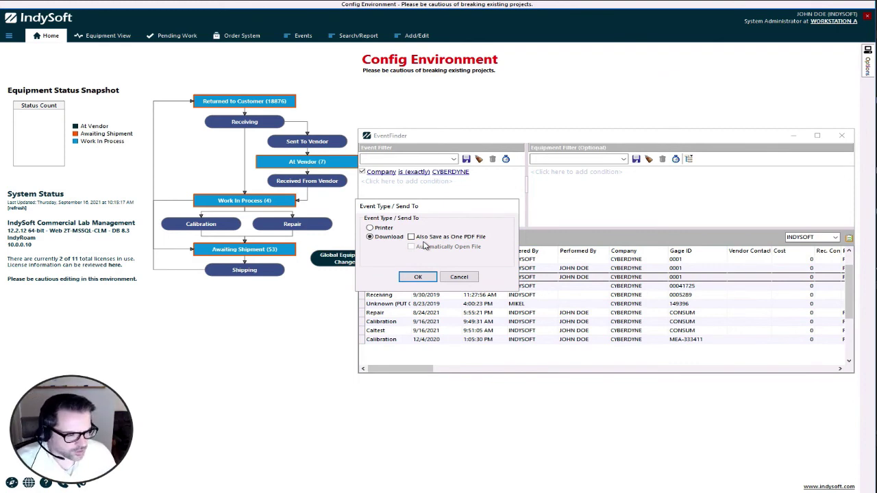
pyautogui.click(463, 278)
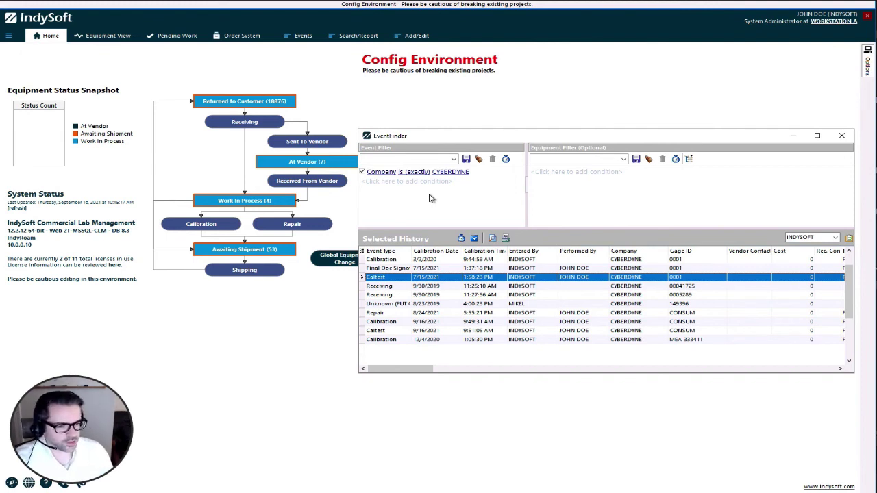
pyautogui.click(842, 135)
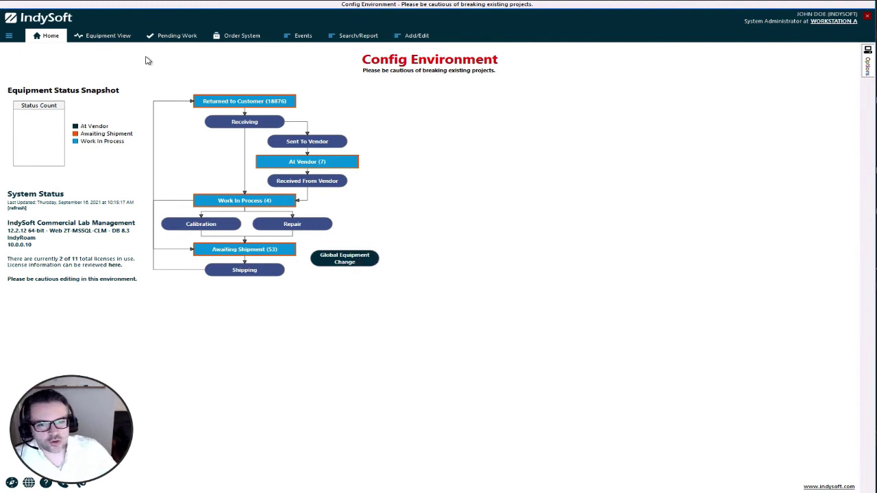
# - Open the Navigator and examine its print options and equipment scopes, dismissing them without printing
pyautogui.click(9, 36)
pyautogui.click(28, 49)
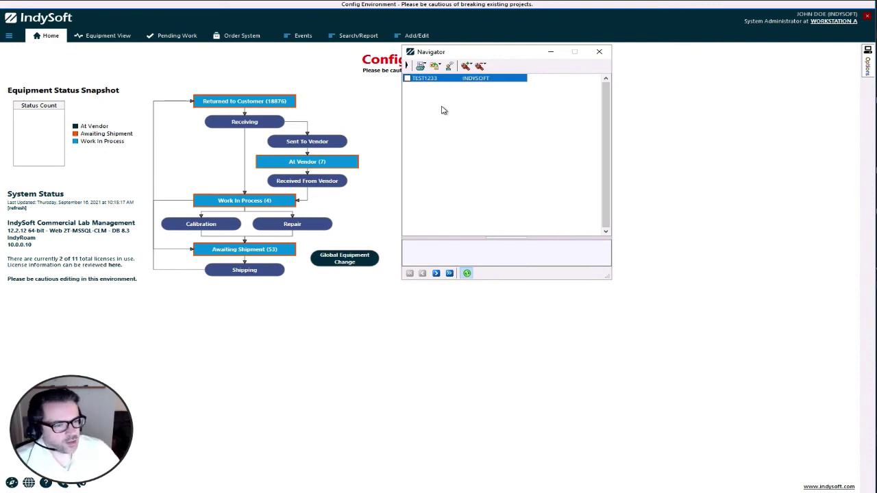
pyautogui.click(420, 65)
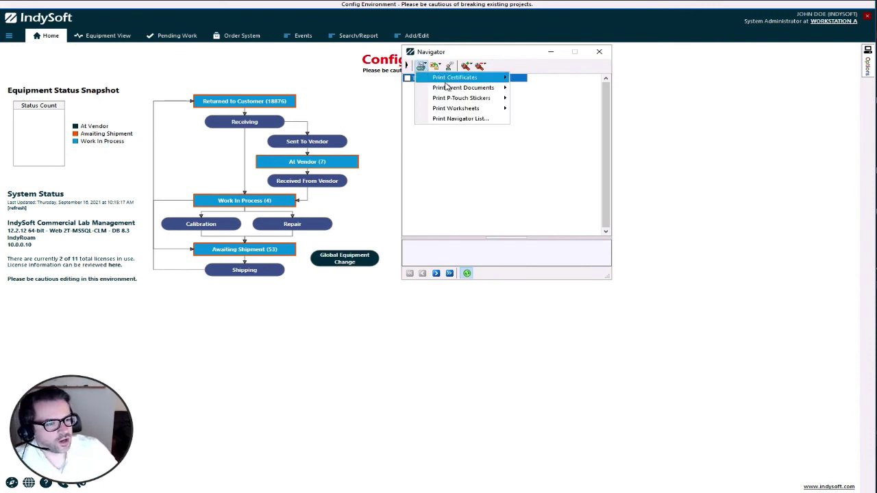
pyautogui.moveTo(446, 83)
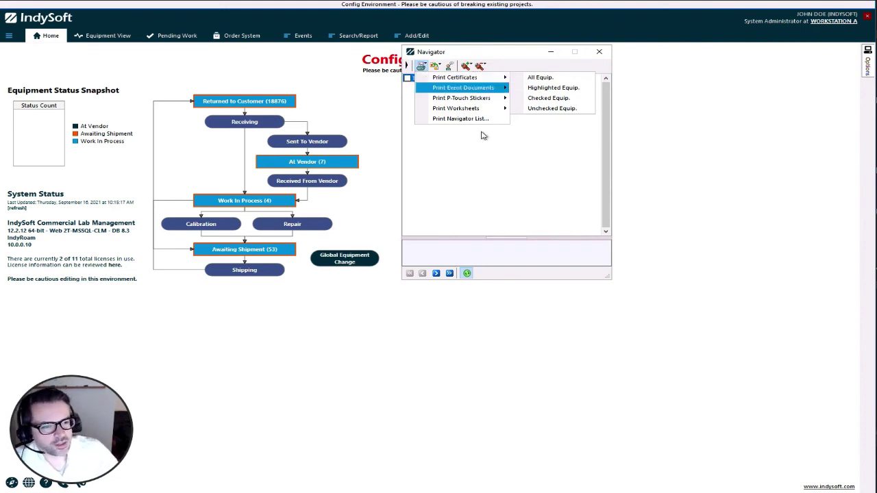
pyautogui.click(438, 112)
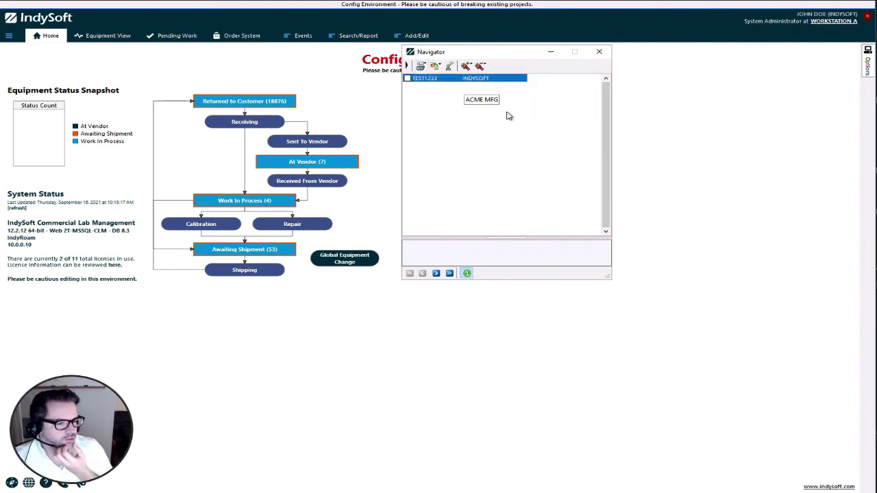